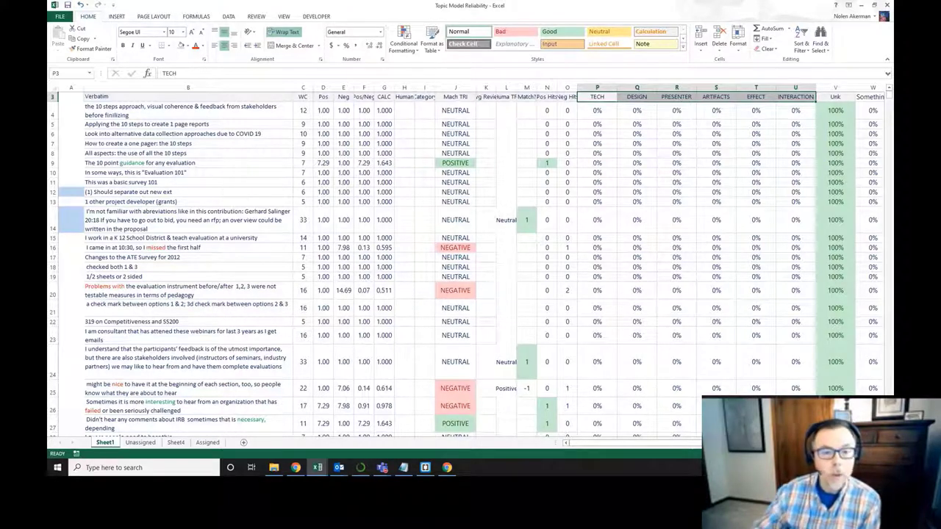
Read through the first verbatim comments, including the one about alternative data collection.
click(238, 114)
scroll(235, 171, down, 5)
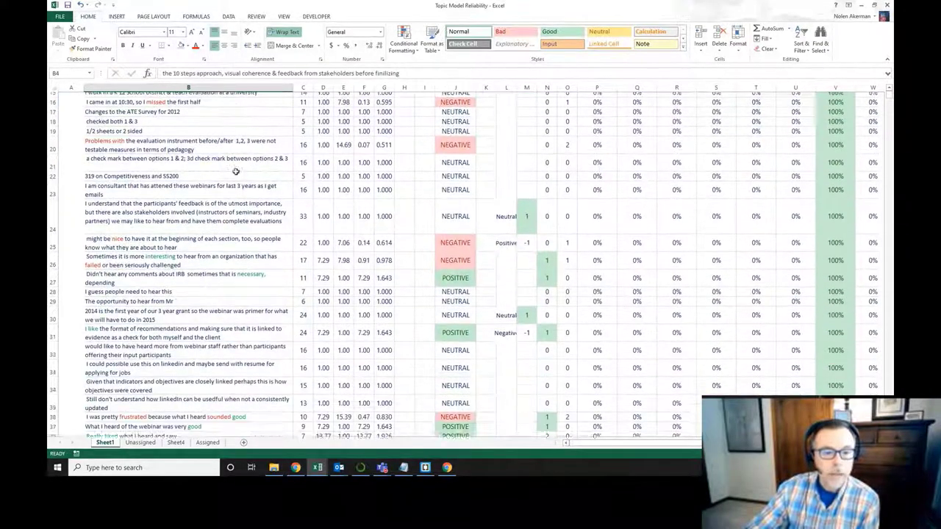
scroll(235, 171, up, 6)
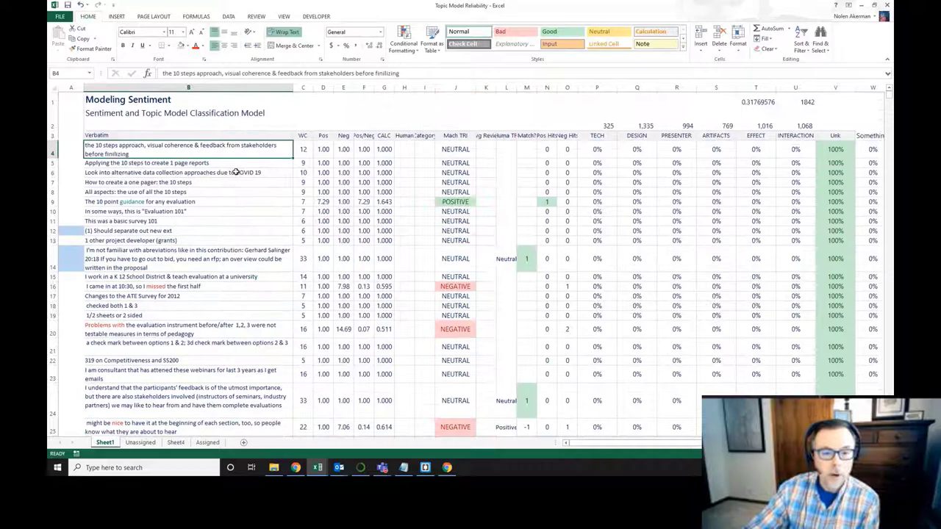
scroll(235, 171, down, 1)
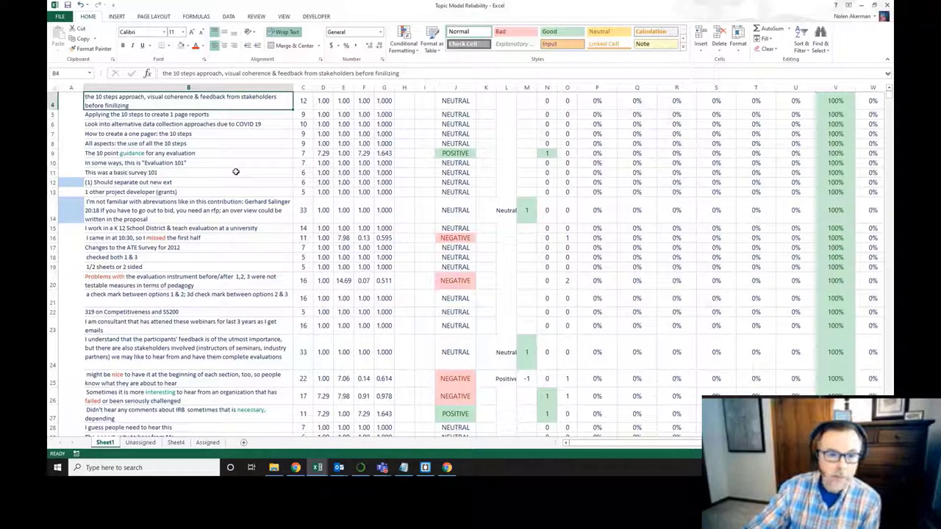
click(237, 115)
click(237, 124)
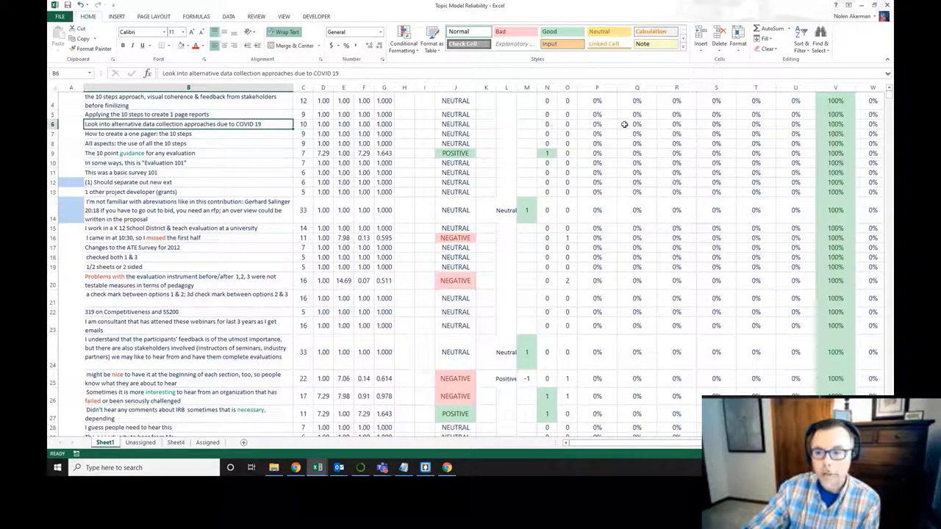
scroll(699, 136, up, 1)
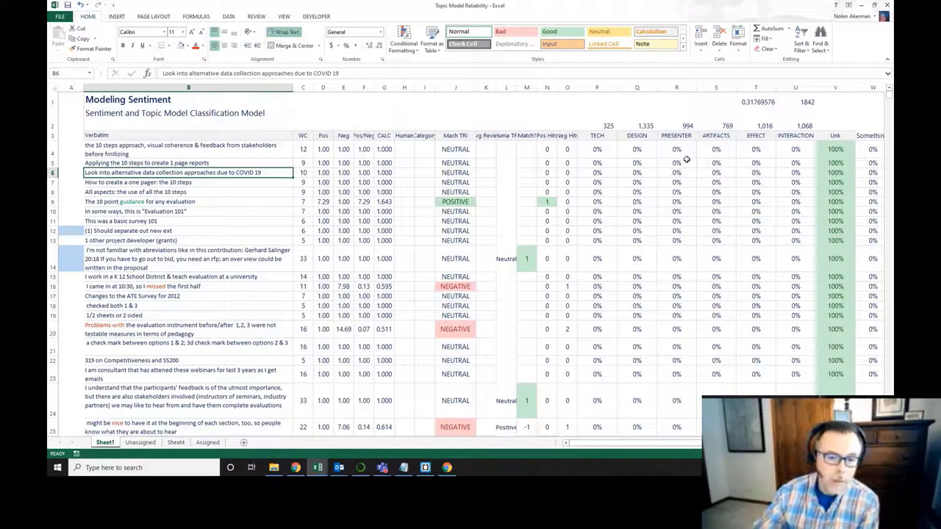
scroll(595, 203, down, 1)
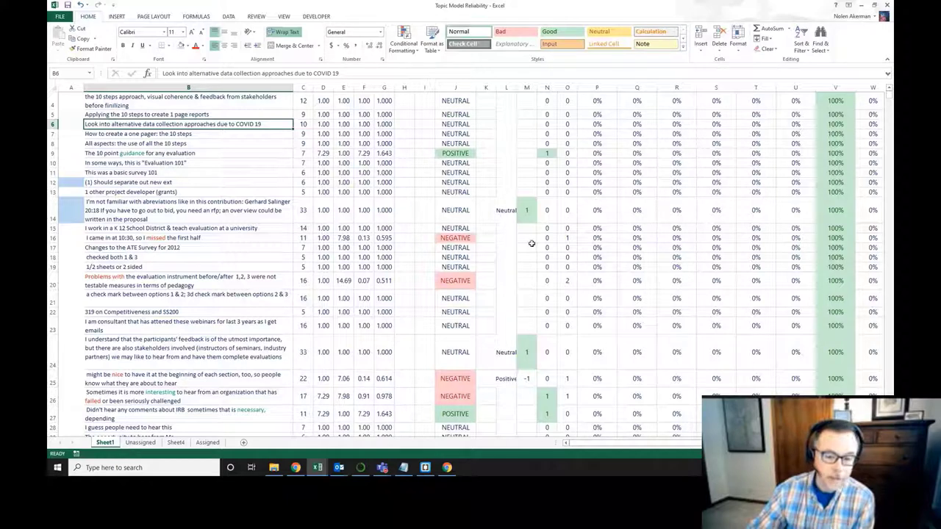
Switch to the Topic Model Validation workbook and skim its comment rows.
click(323, 468)
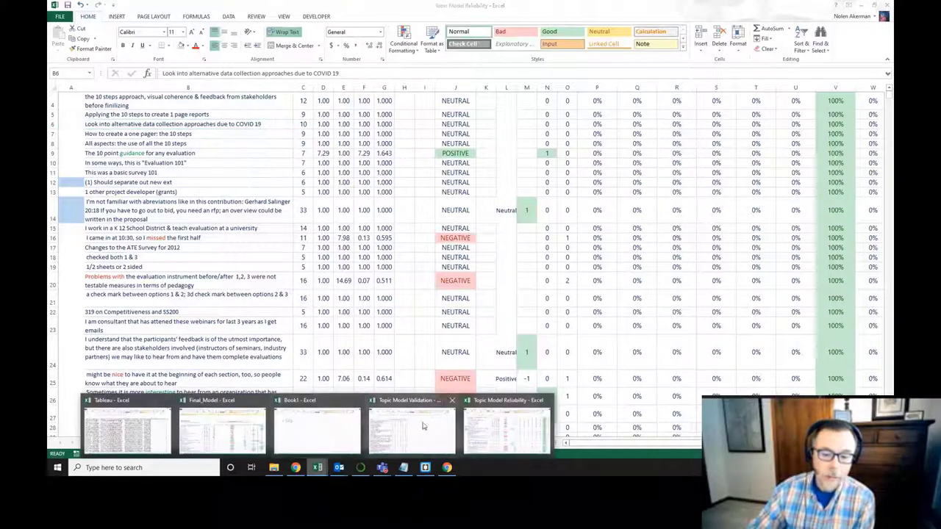
click(430, 429)
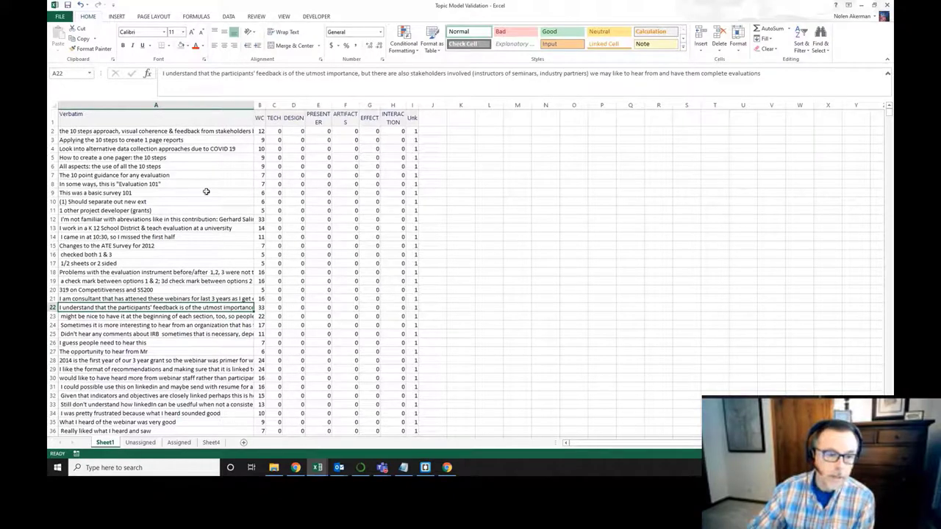
scroll(205, 188, down, 1)
scroll(205, 189, down, 6)
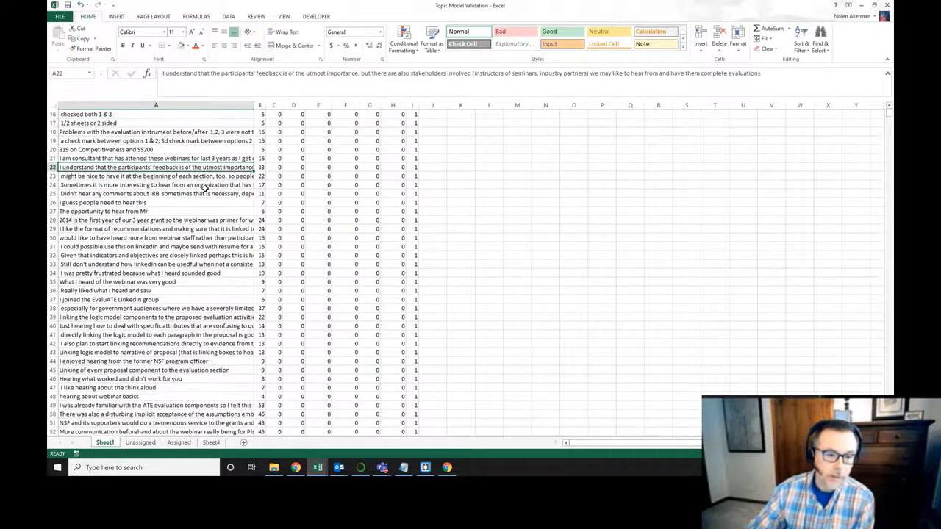
scroll(205, 188, up, 7)
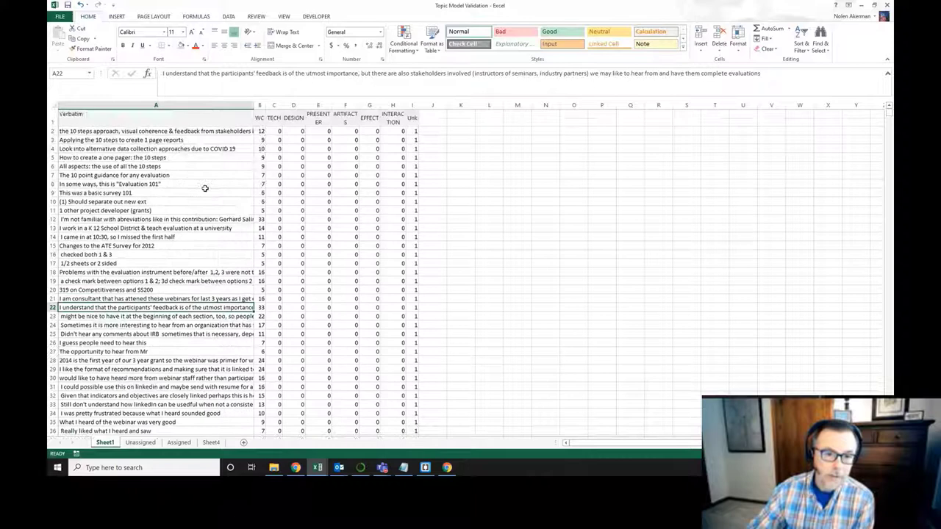
Check the first comment's TECH, DESIGN, PRESENTER, ARTIFACTS and EFFECT codes in row 2.
click(274, 130)
click(294, 131)
click(319, 131)
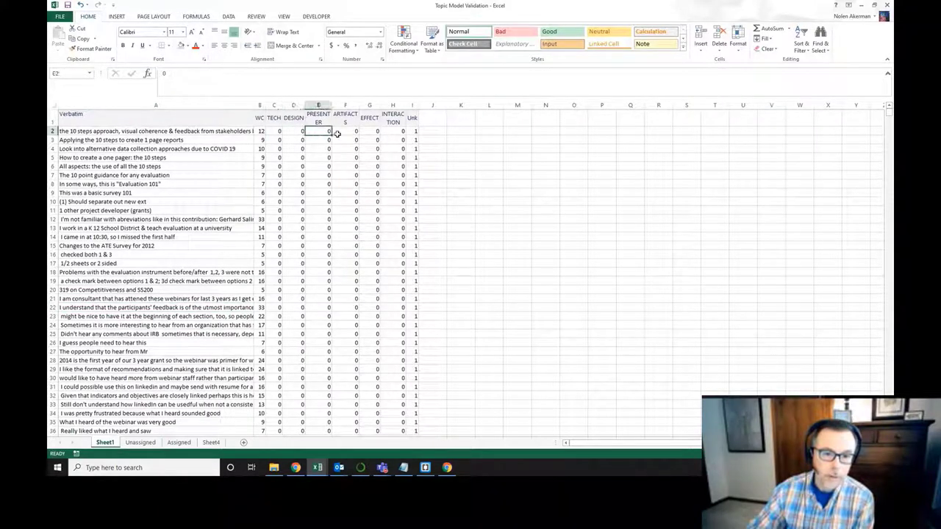
click(351, 132)
click(374, 133)
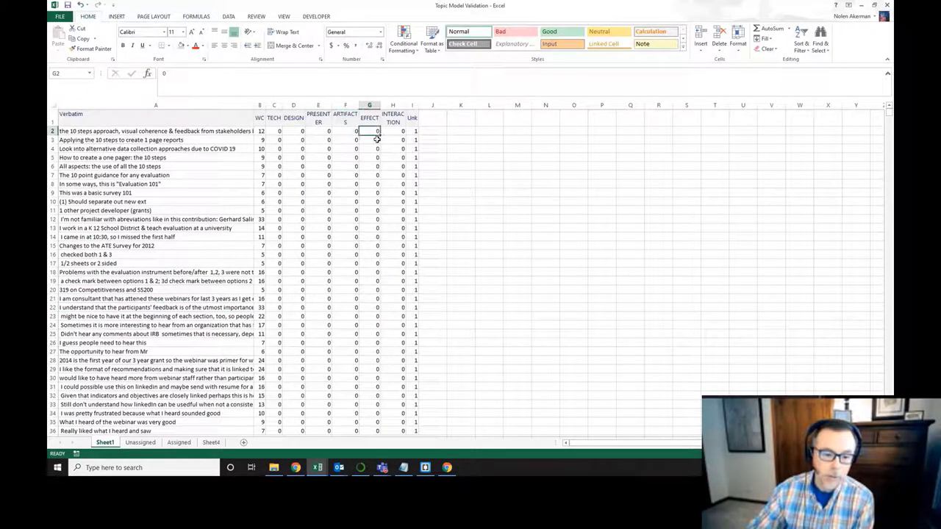
On the Unassigned sheet, check the YES and NO entries in the Match? column down the list.
click(140, 443)
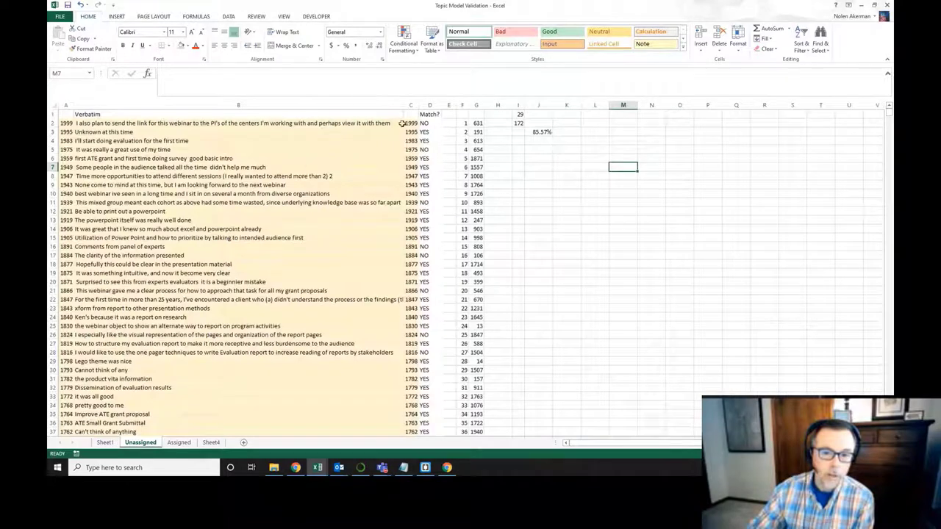
click(431, 123)
click(431, 132)
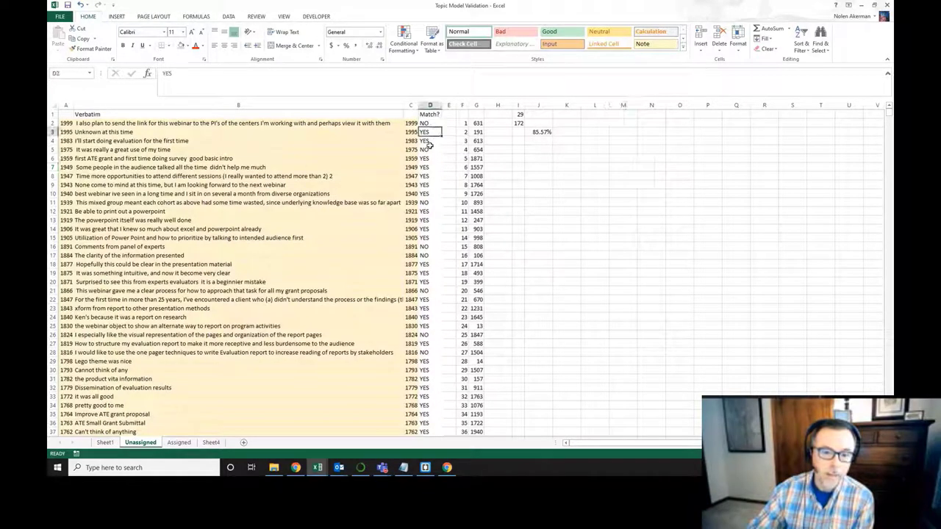
click(431, 149)
scroll(424, 187, down, 8)
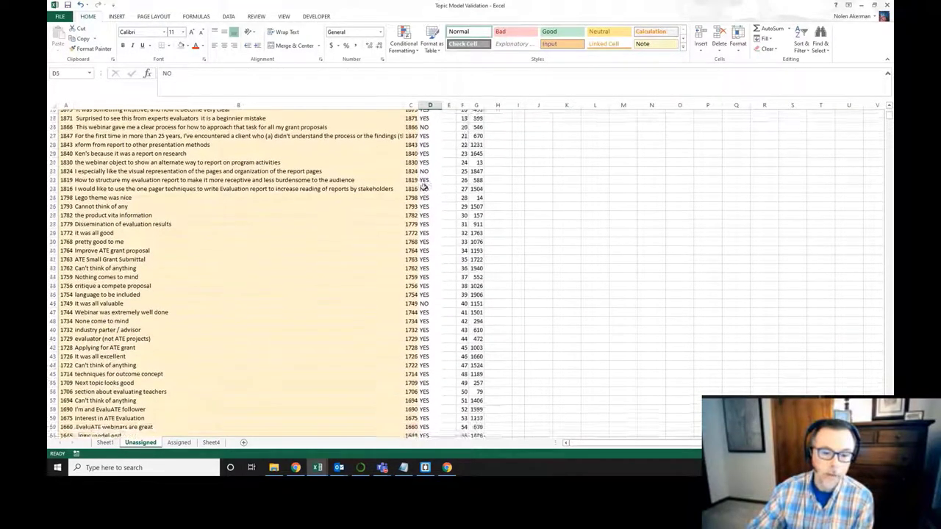
scroll(424, 186, down, 8)
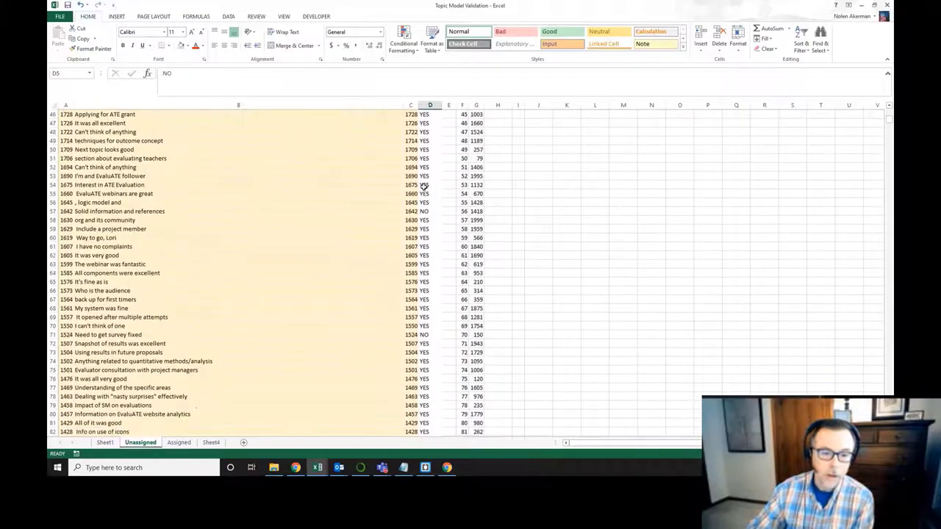
scroll(424, 187, down, 3)
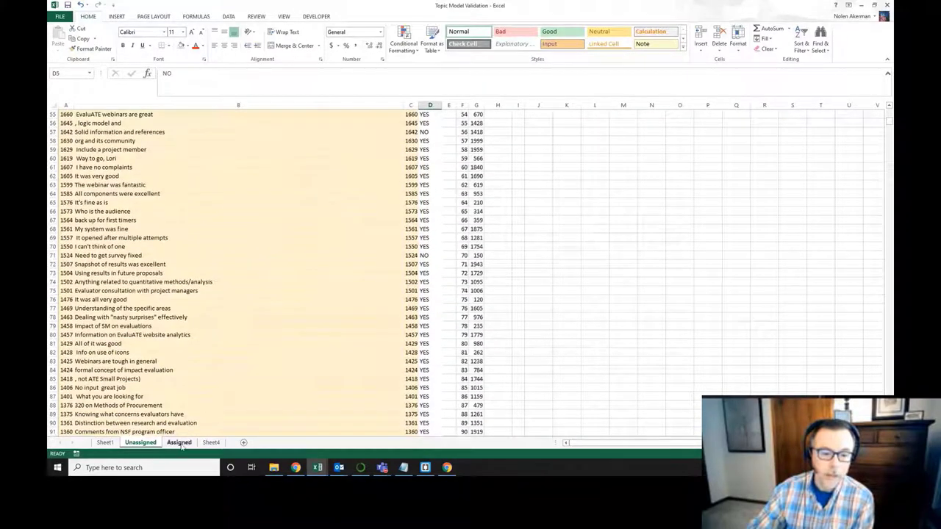
On the Assigned sheet, select the TECH, DESIGN, PRESENTER and ARTIFACTS columns to review codes.
click(179, 442)
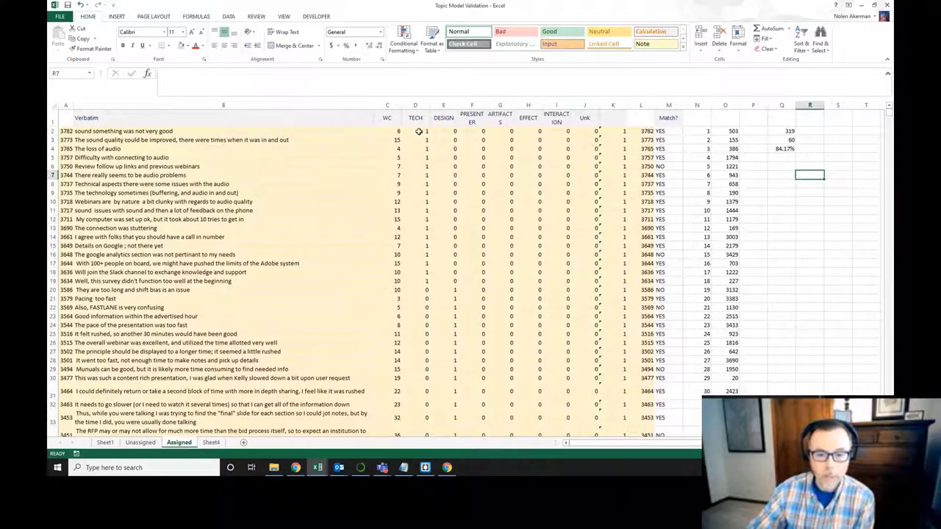
click(415, 105)
click(443, 105)
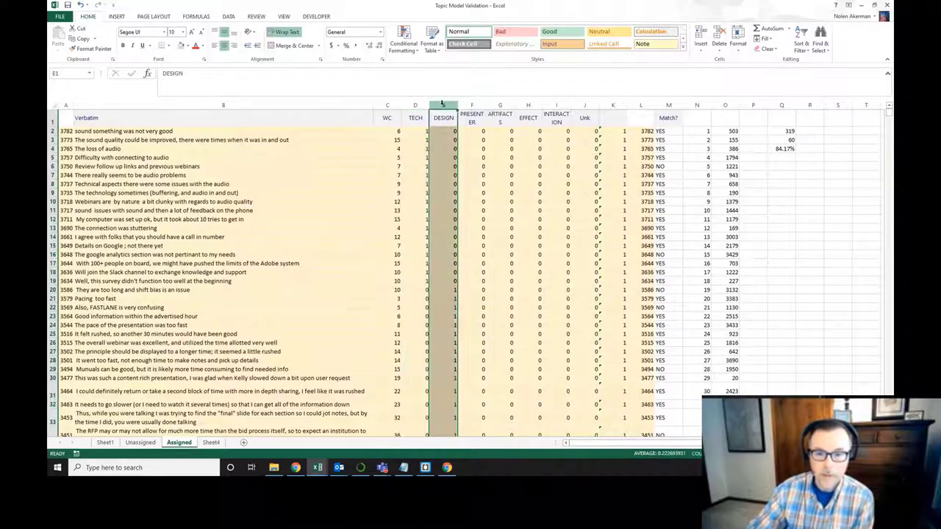
click(477, 105)
click(499, 105)
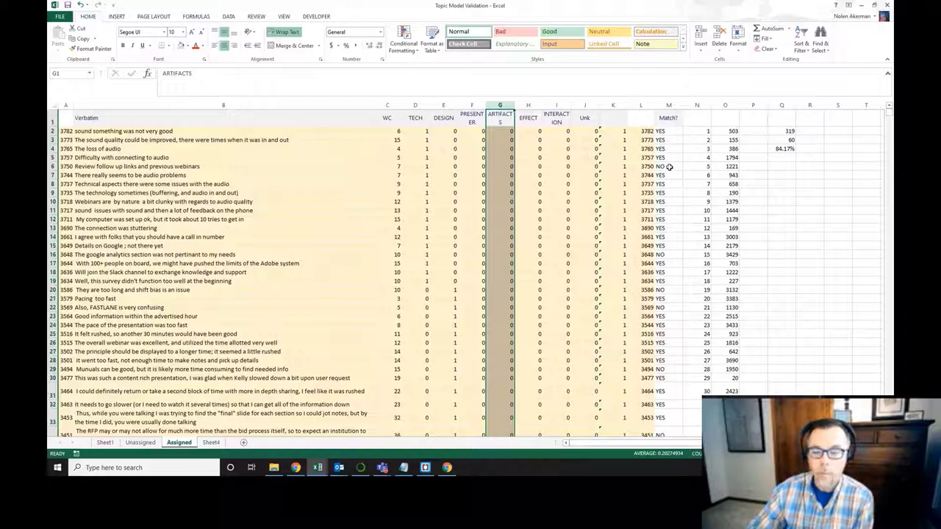
Check a YES match entry and the 84.17% rate formula =Q2/SUM(Q2:Q3) in Q4.
scroll(666, 172, down, 8)
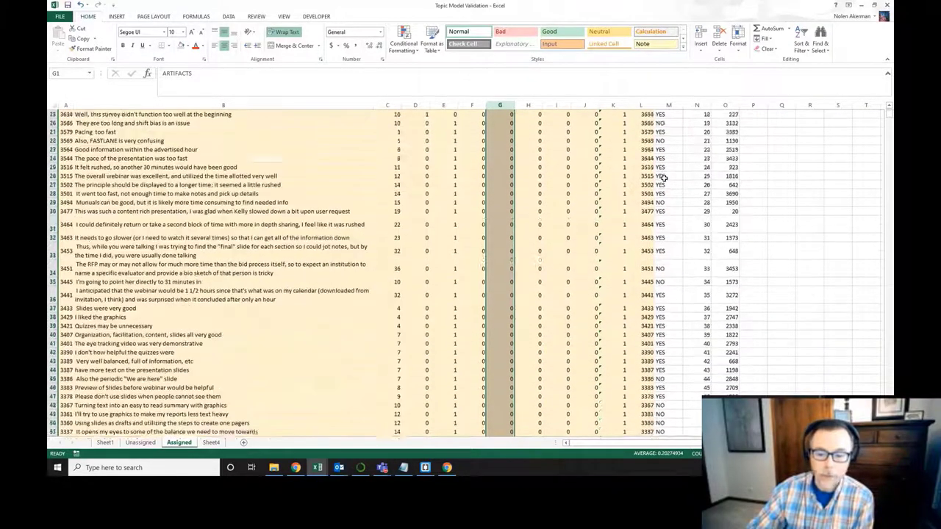
scroll(663, 178, down, 10)
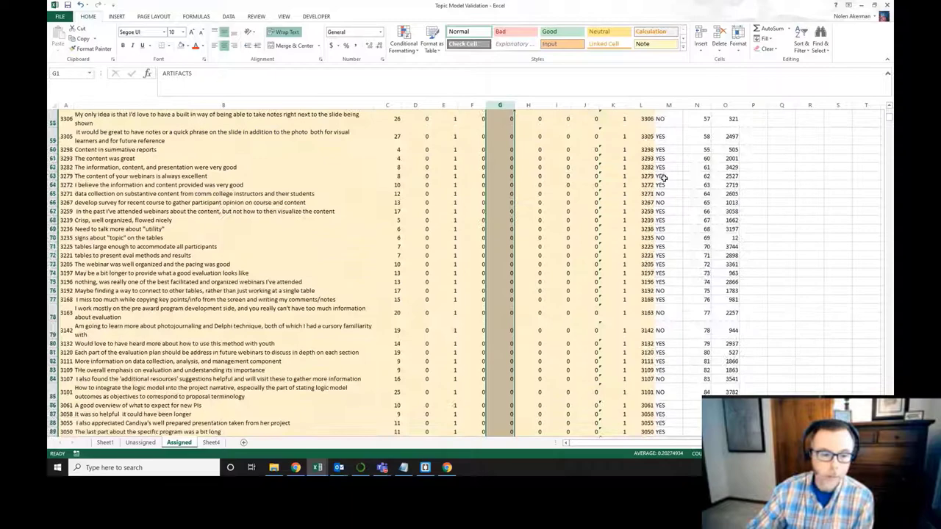
scroll(664, 178, up, 14)
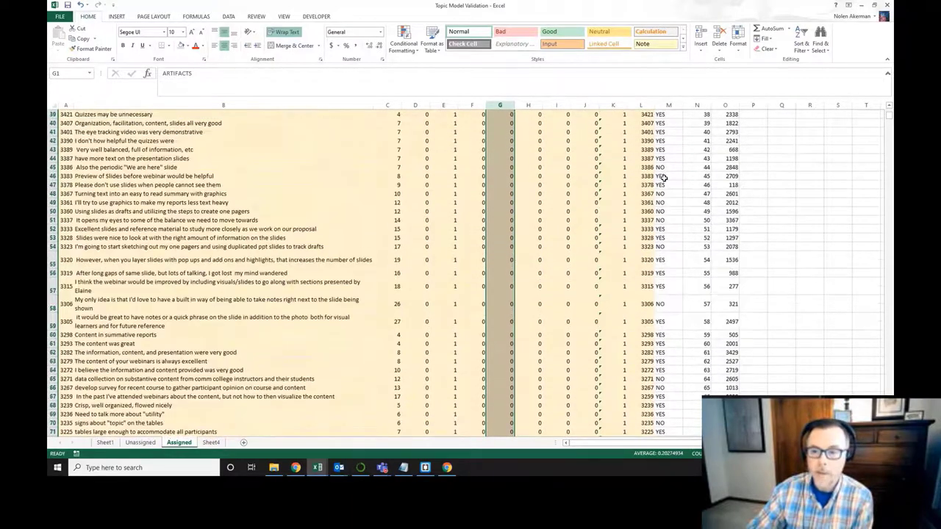
scroll(664, 178, up, 5)
click(670, 160)
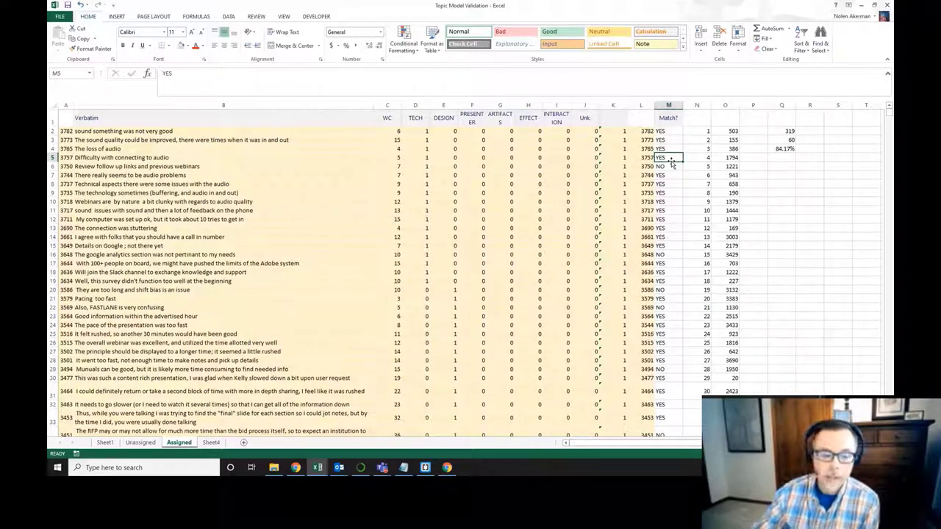
click(785, 149)
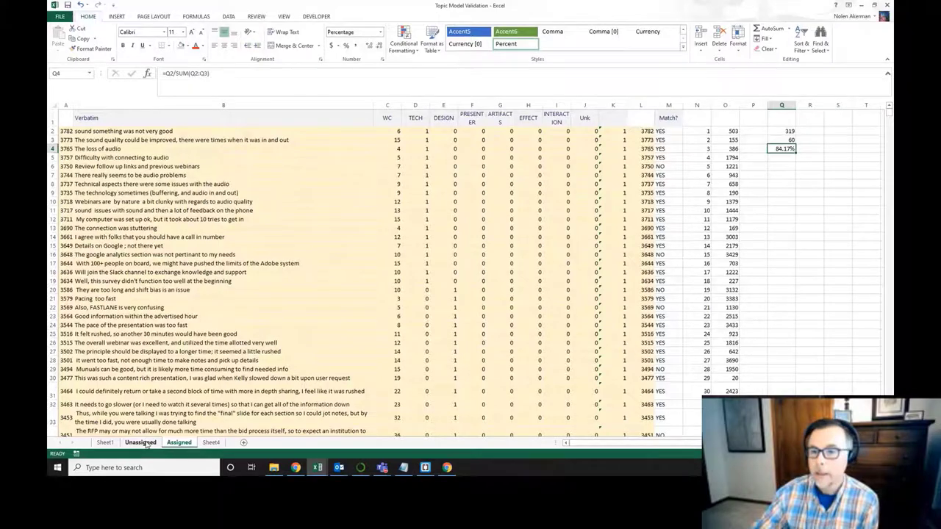
Inspect cell J3 on the Unassigned sheet, whose 85.57% comes from =I2/SUM(I1:I2).
click(142, 443)
scroll(363, 188, up, 15)
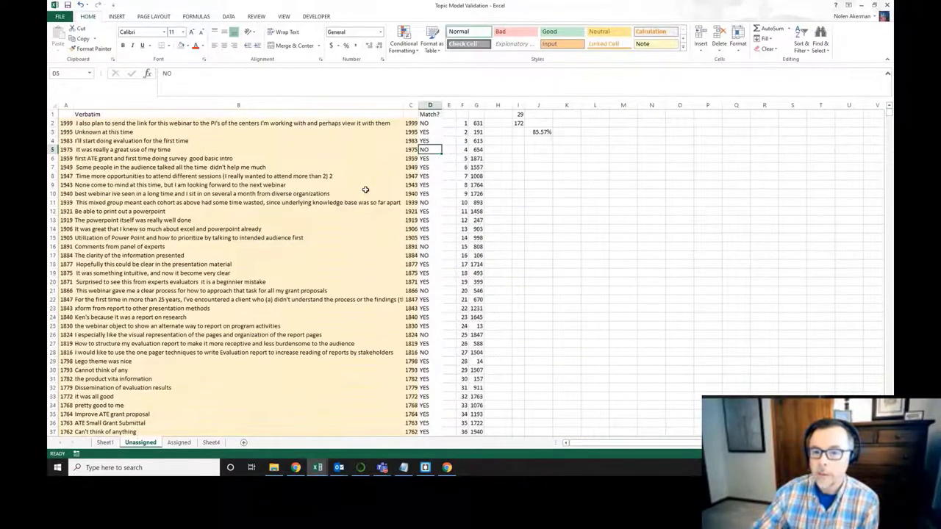
click(537, 133)
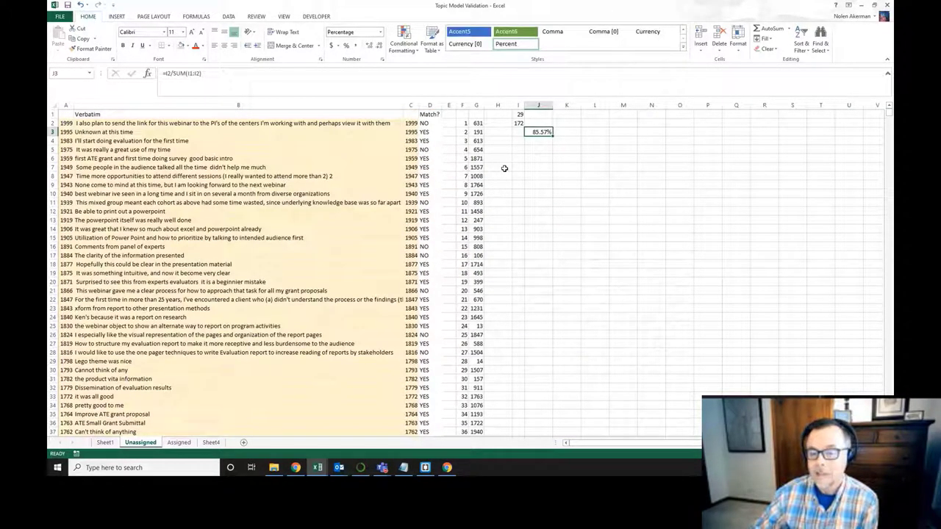